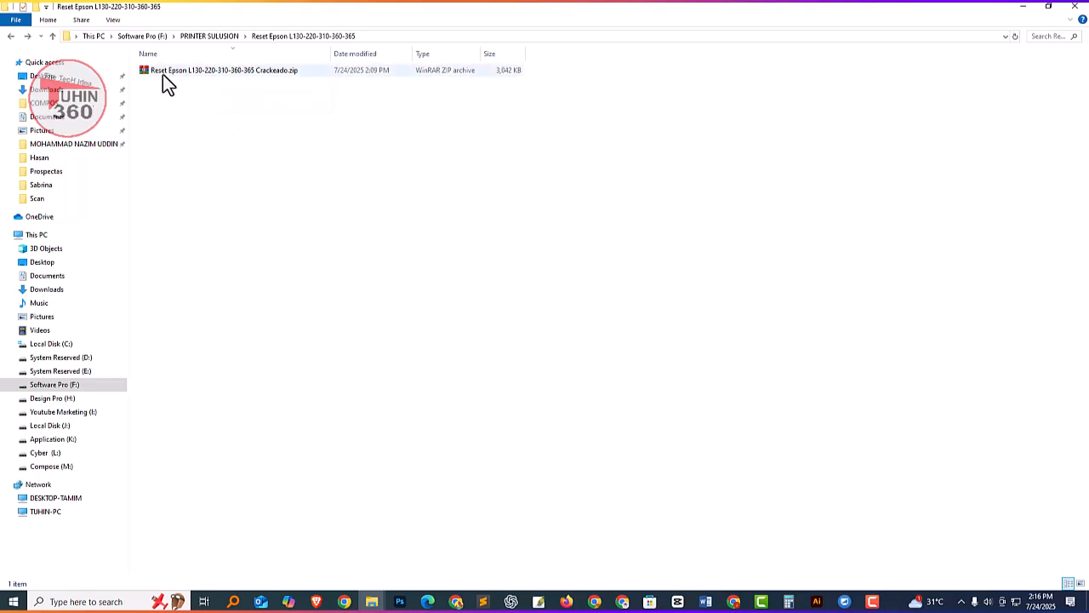
left_click(163, 74)
right_click(173, 71)
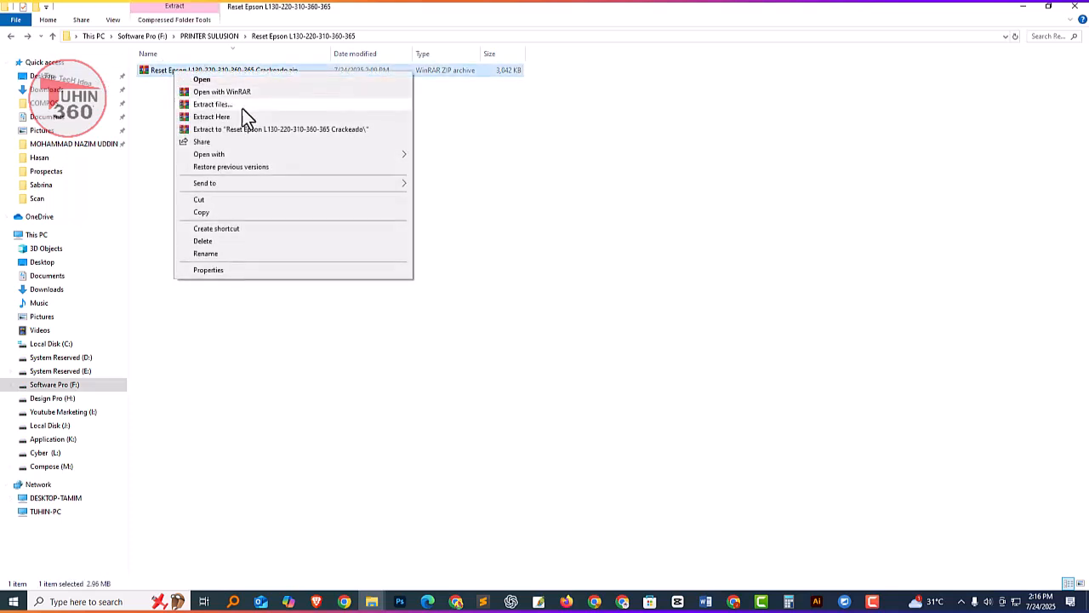
right_click(161, 69)
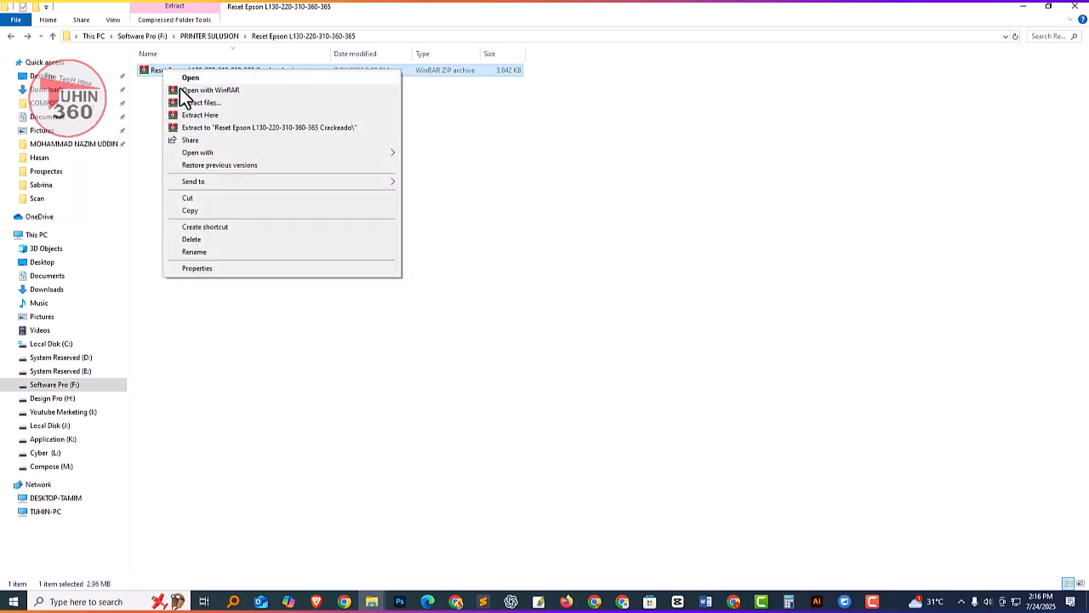
left_click(194, 117)
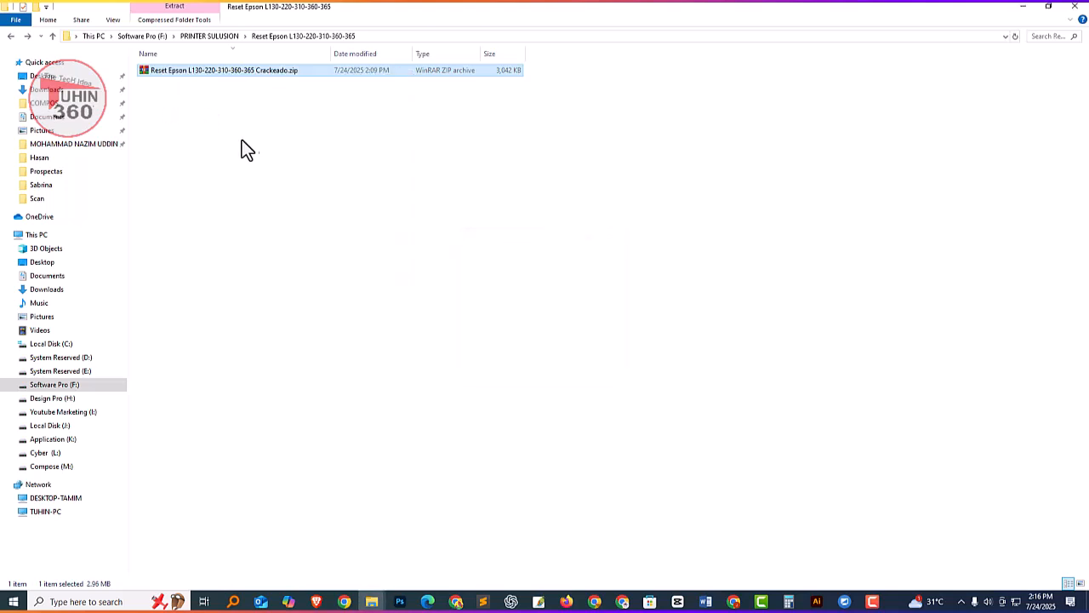
double_click(173, 82)
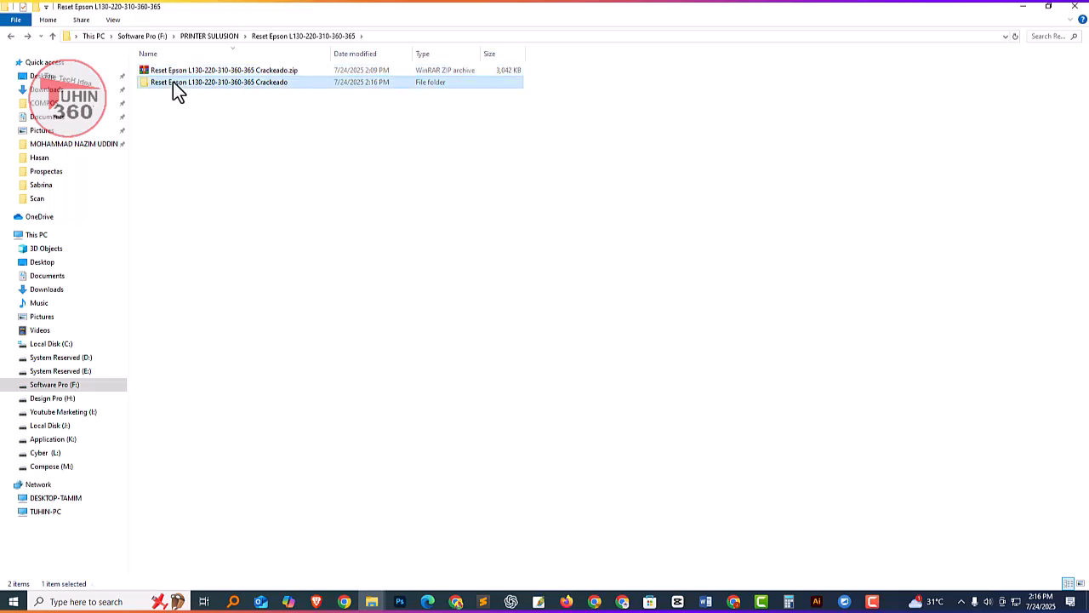
scroll(255, 164, "up", 3, "ctrl")
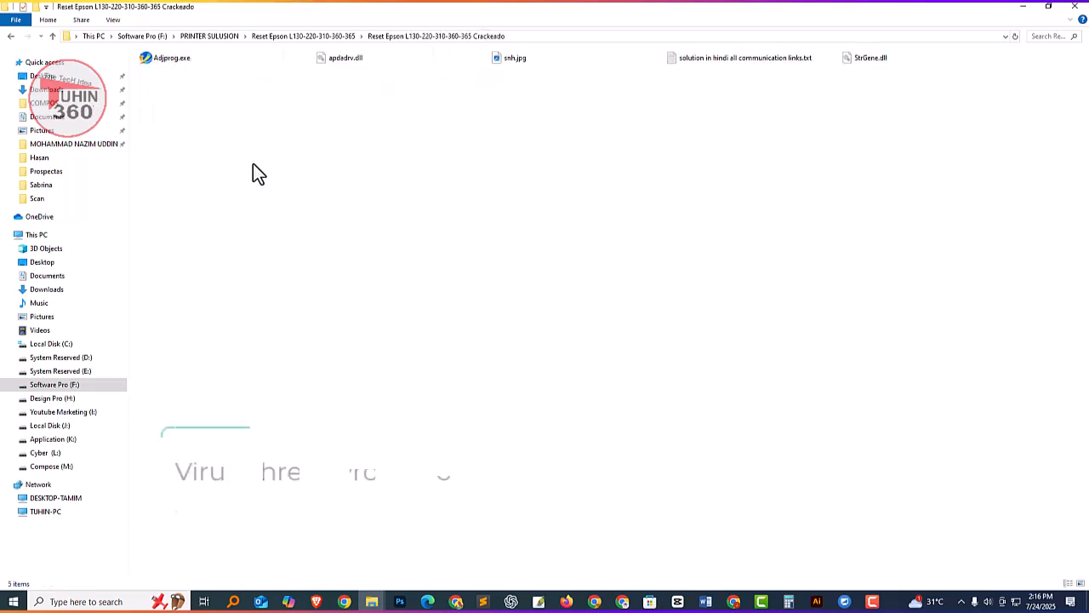
scroll(252, 162, "up", 3, "ctrl")
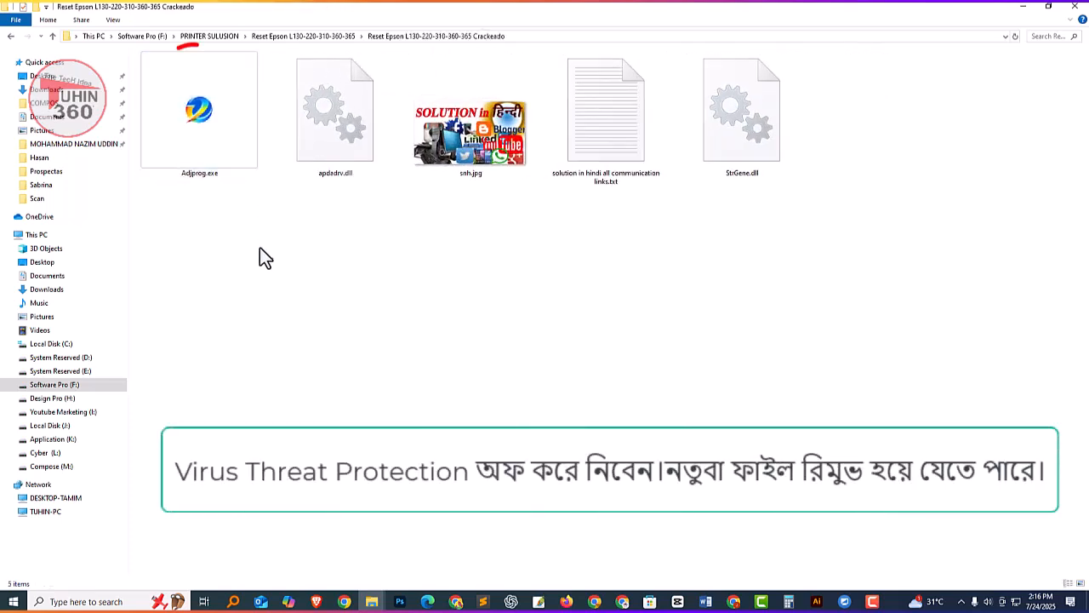
left_click(219, 122)
left_click(267, 258)
left_click(232, 121)
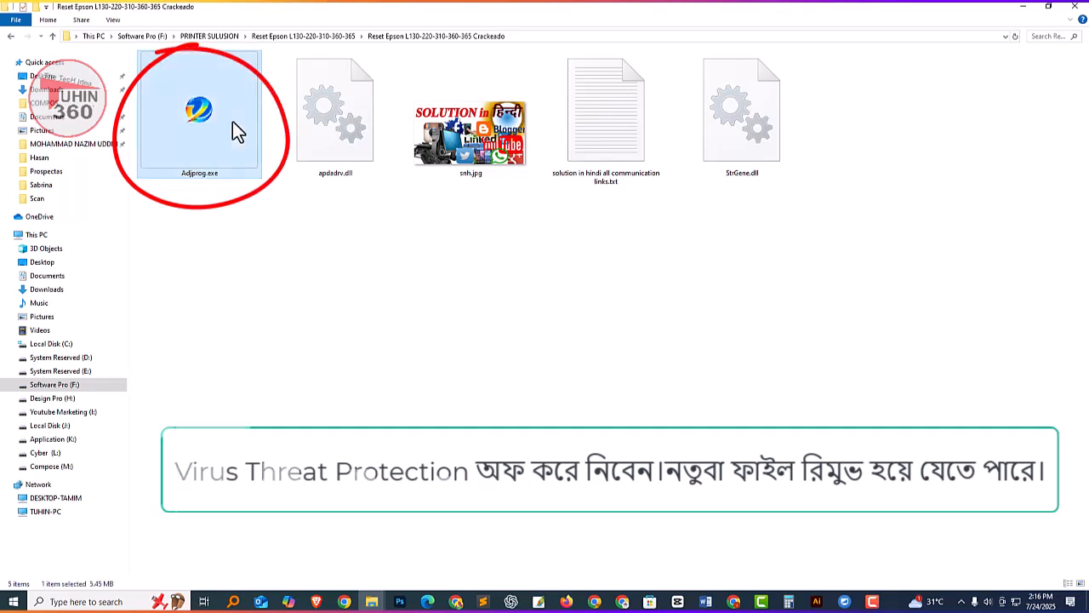
scroll(226, 192, "down", 2, "ctrl")
Launch Adjprog.exe from the extracted folder and reposition its window over the file list.
left_click(167, 160)
left_click_drag(165, 153, 182, 111)
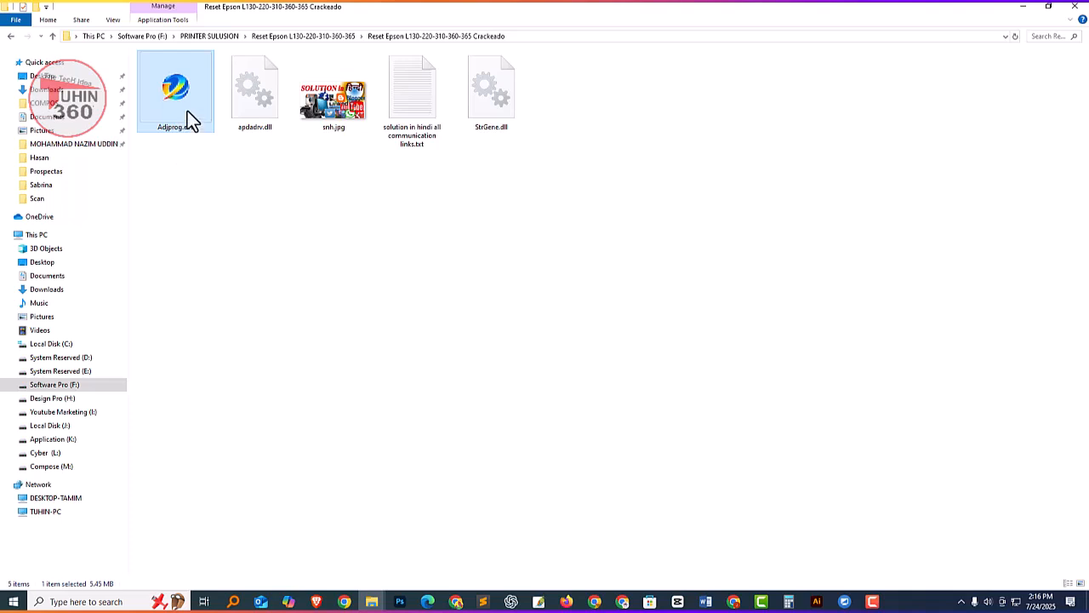
right_click(172, 86)
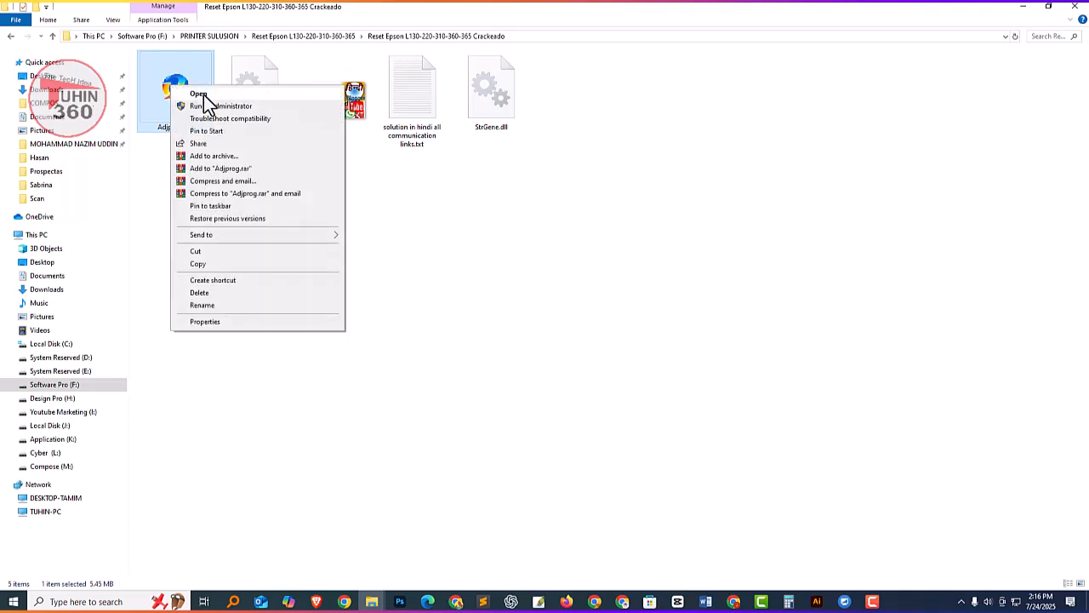
left_click(206, 94)
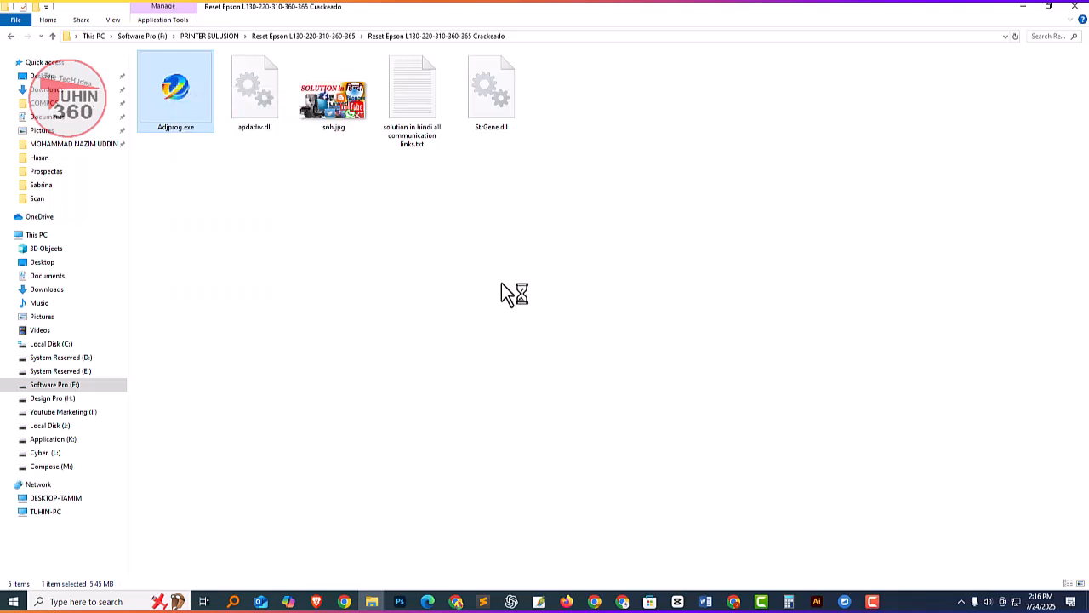
left_click_drag(543, 166, 425, 137)
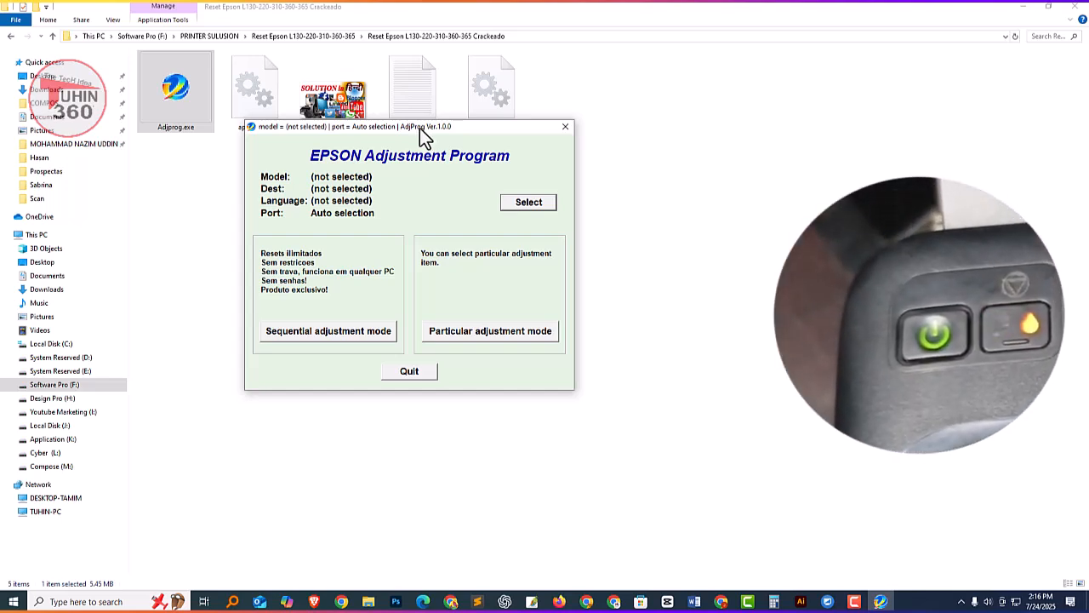
mouse_move(400, 127)
left_mouse_down()
mouse_move(434, 135)
mouse_move(397, 139)
left_mouse_up()
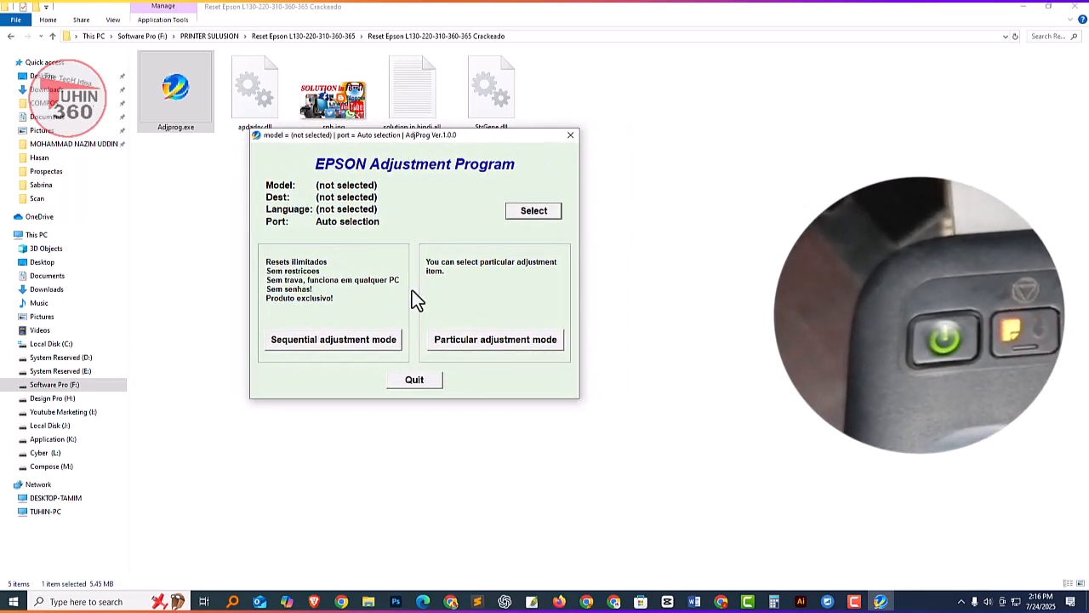
Set the printer model to L130 in the EPSON Adjustment Program, leaving the port on Auto selection.
left_click(526, 214)
left_click_drag(404, 169, 411, 145)
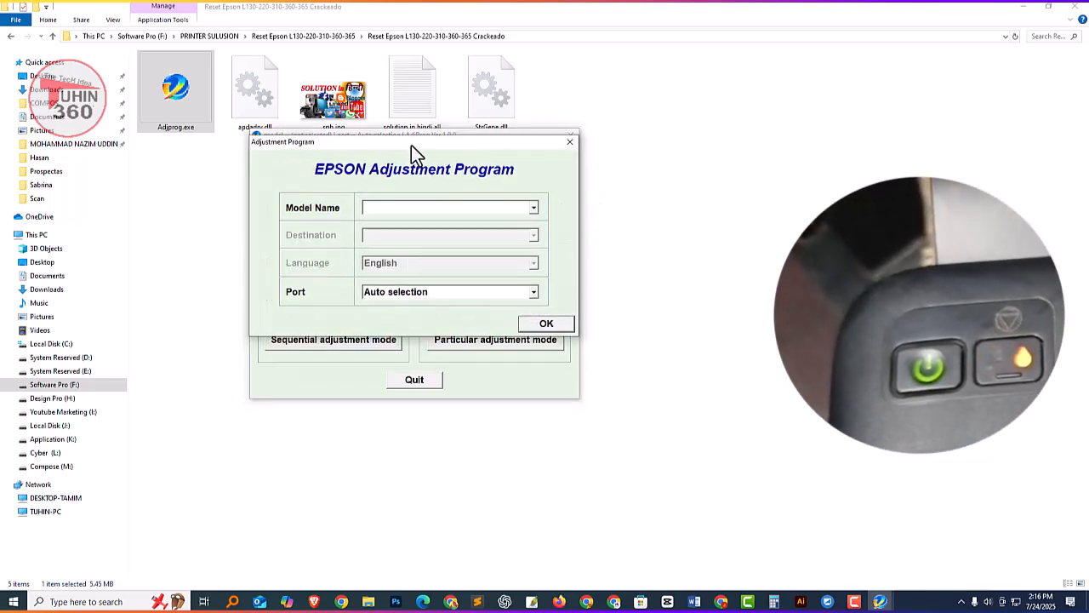
left_click(400, 209)
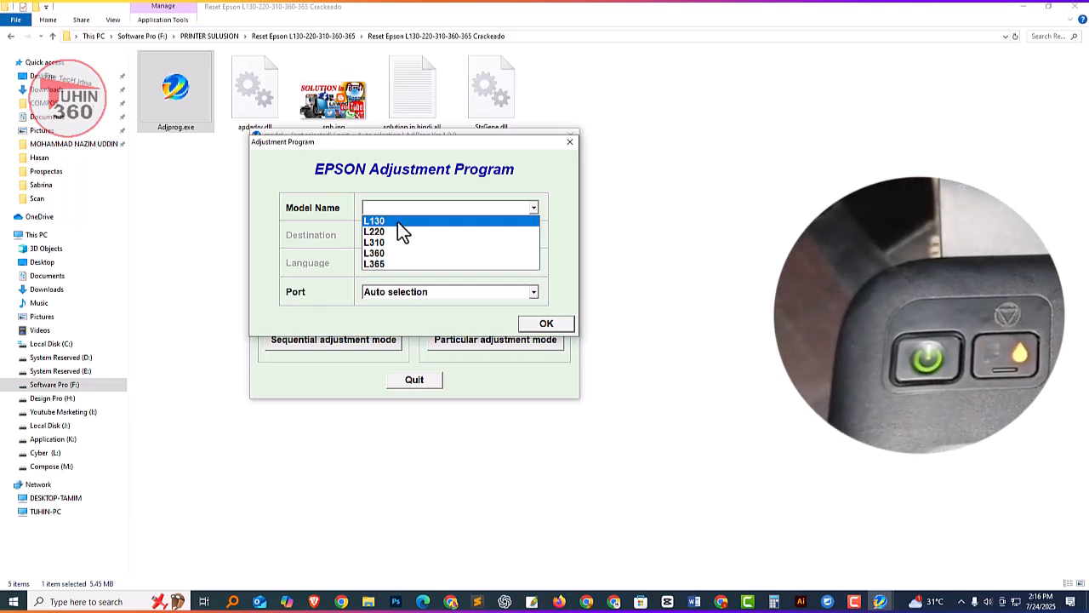
left_click(398, 222)
left_click(405, 209)
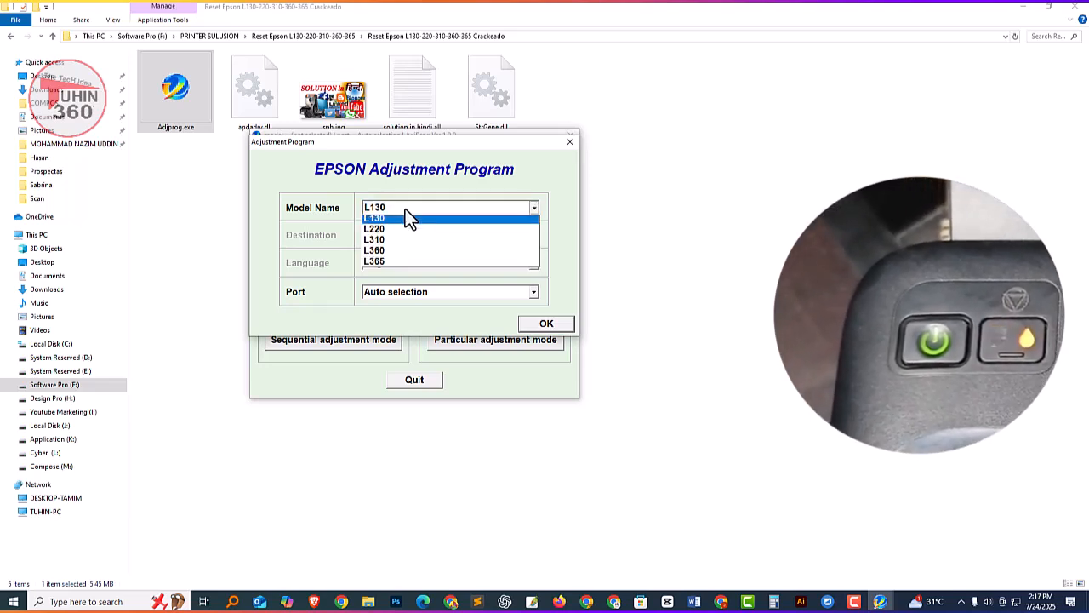
left_click(380, 221)
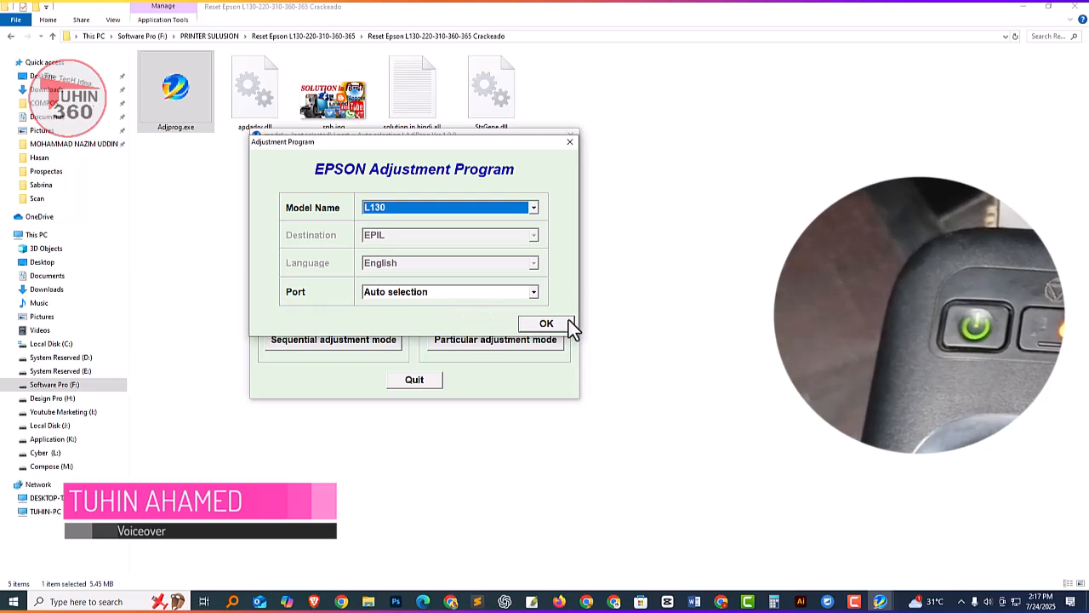
left_click(547, 326)
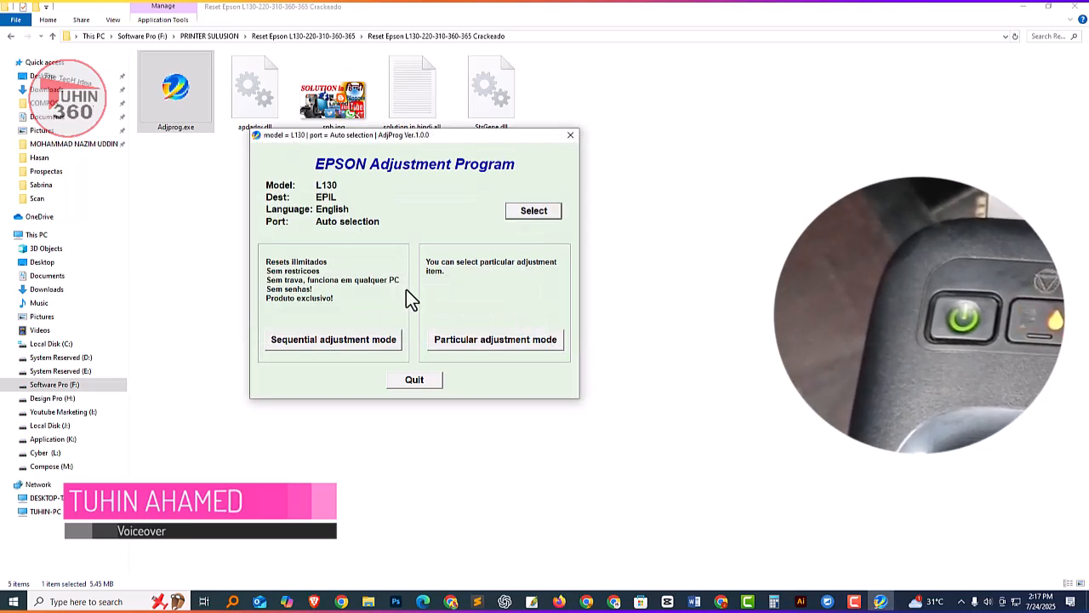
Enter Particular adjustment mode and select Waste ink pad counter among the Maintenance items.
left_click(494, 340)
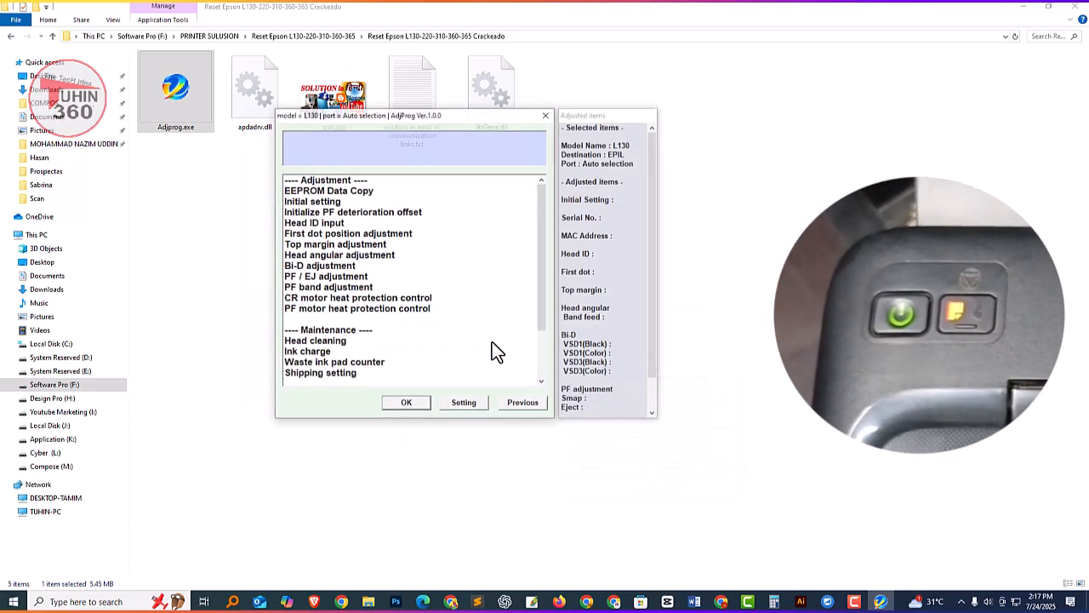
left_click(301, 364)
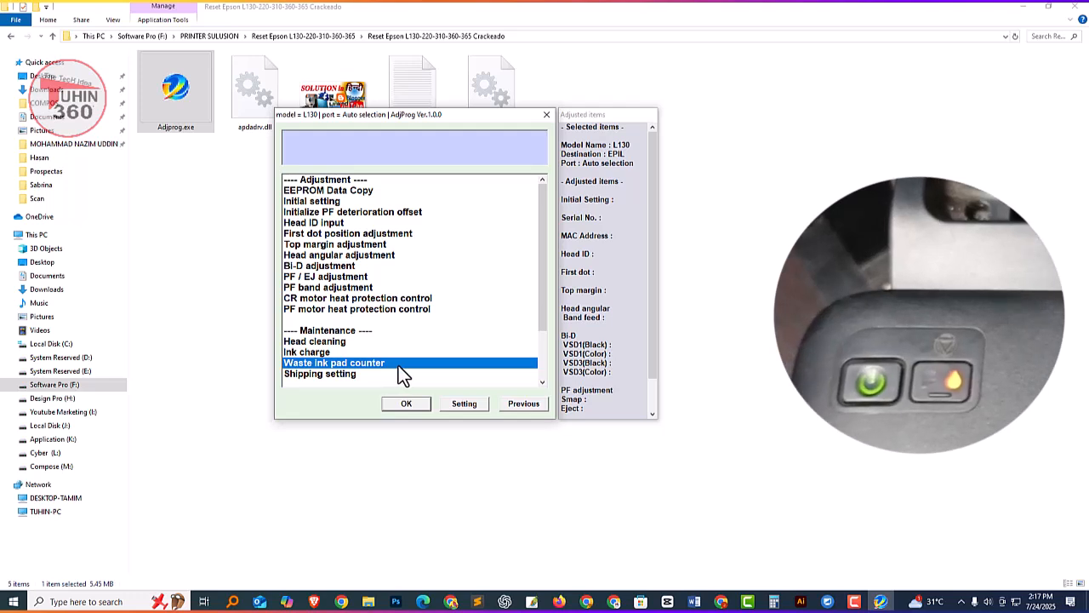
scroll(405, 365, "down", 2)
scroll(317, 341, "down", 1)
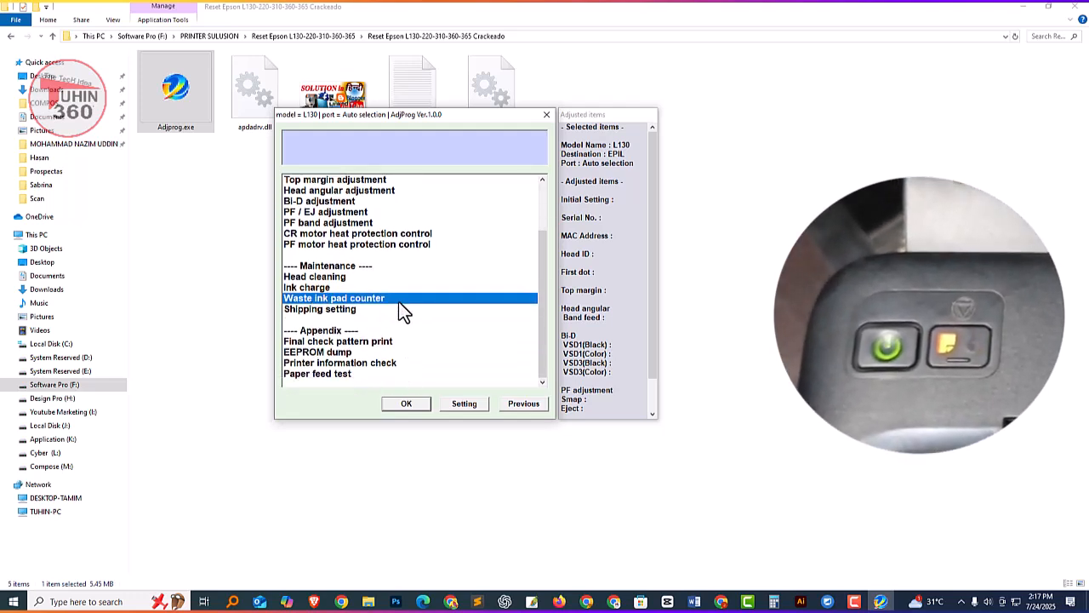
scroll(333, 313, "up", 2)
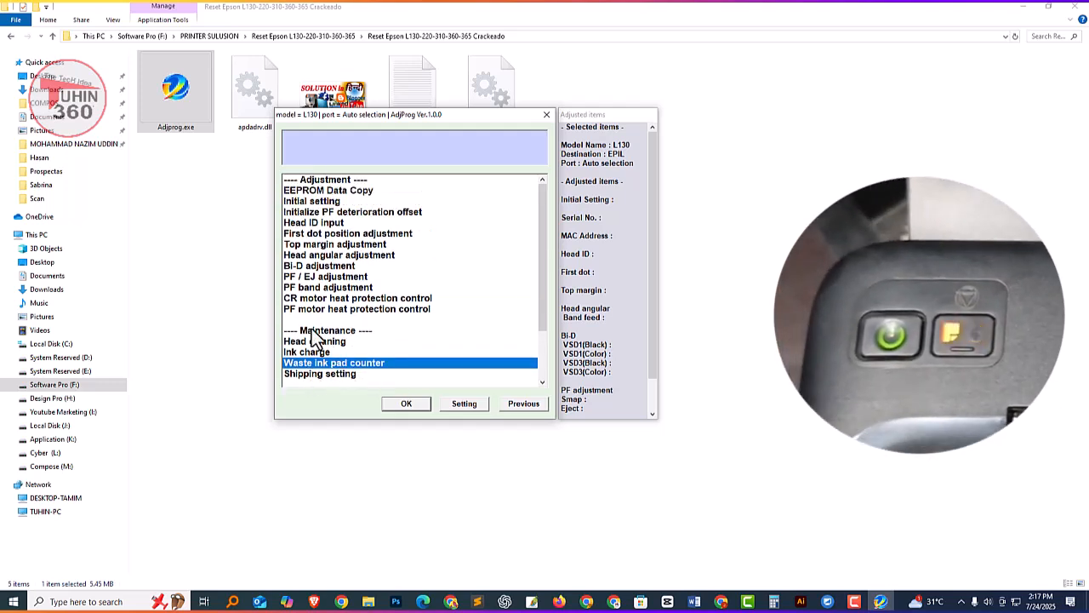
left_click(339, 331)
left_click(336, 366)
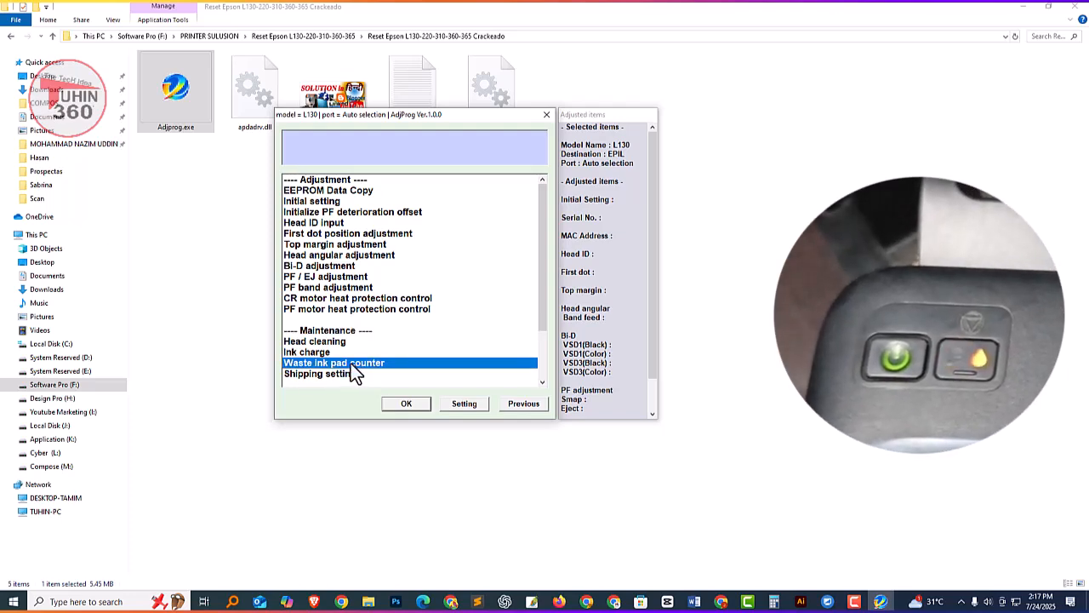
Try to check the current waste ink pad counter value with the automatic port, and return to the adjustment list.
left_click(407, 403)
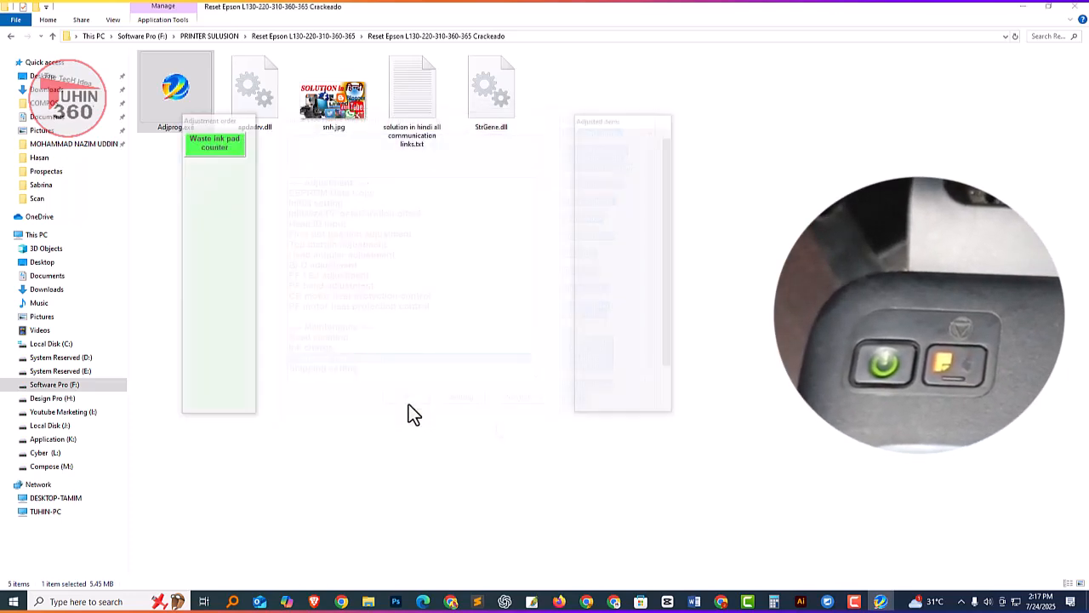
left_click_drag(445, 118, 430, 108)
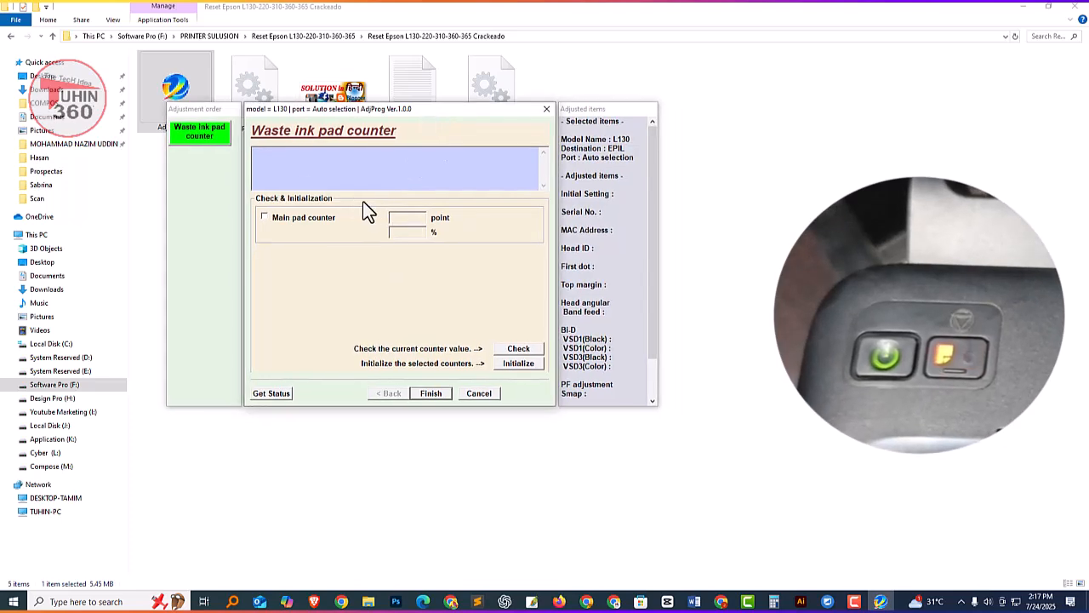
left_click(510, 349)
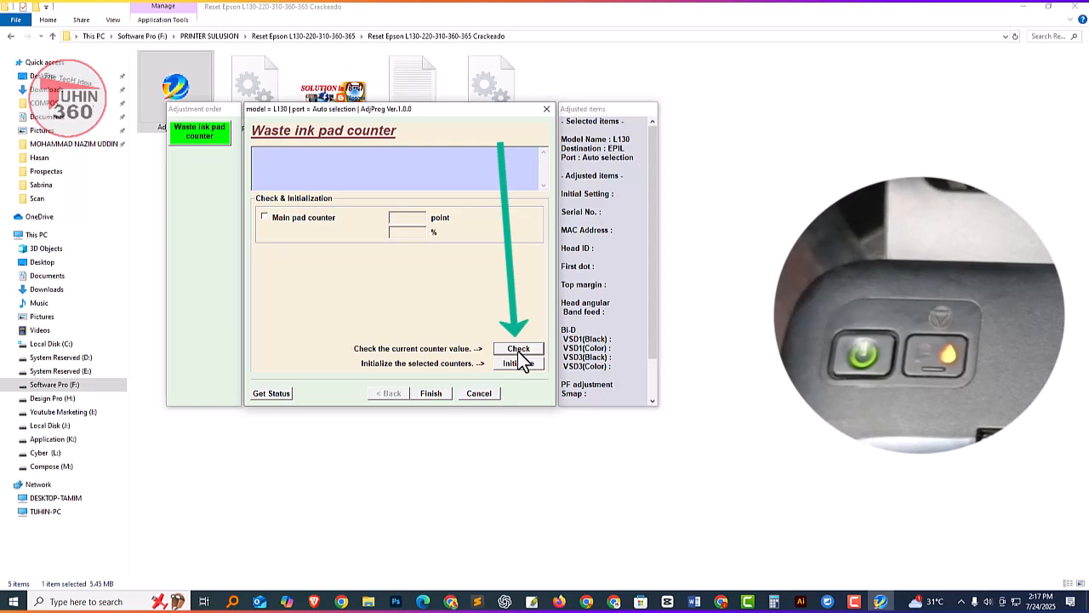
left_click_drag(403, 217, 347, 234)
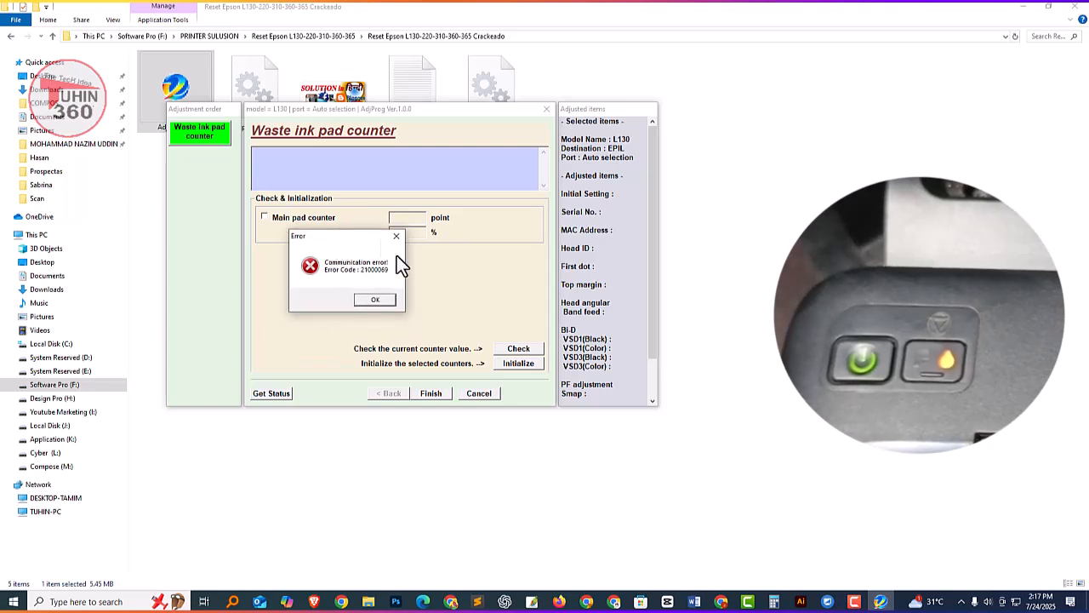
left_click(379, 301)
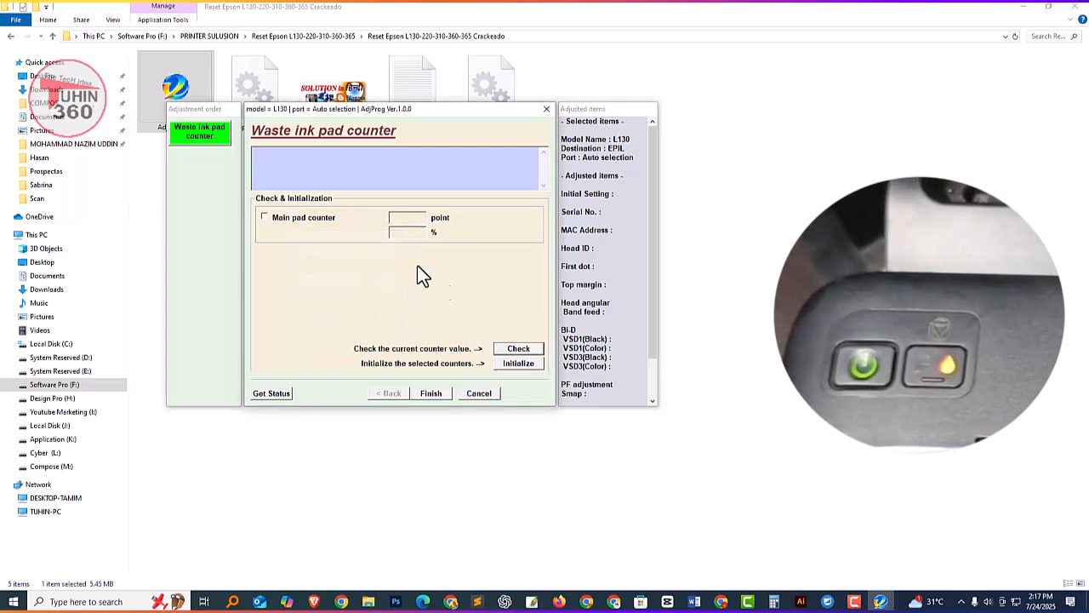
left_click(431, 393)
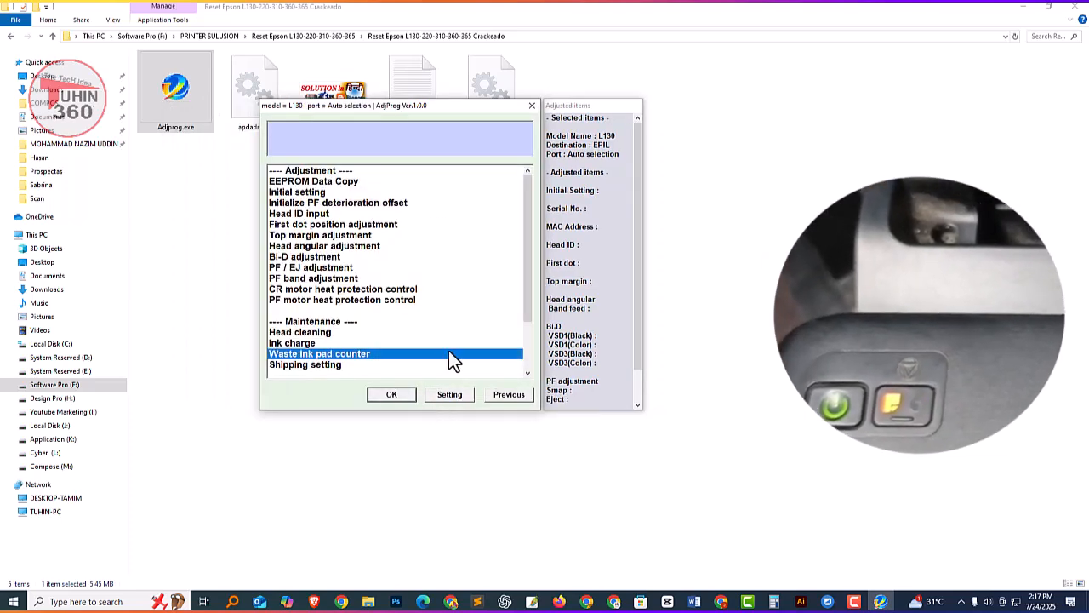
Set the communication port to USB009 (L130 Series) in the adjustment program's settings.
left_click(451, 396)
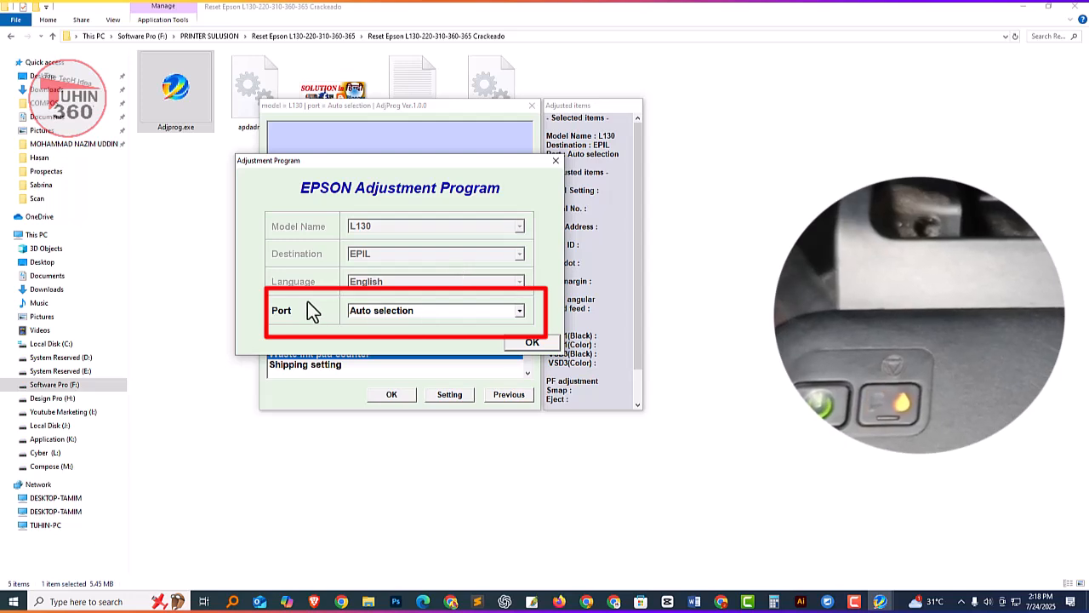
left_click(385, 312)
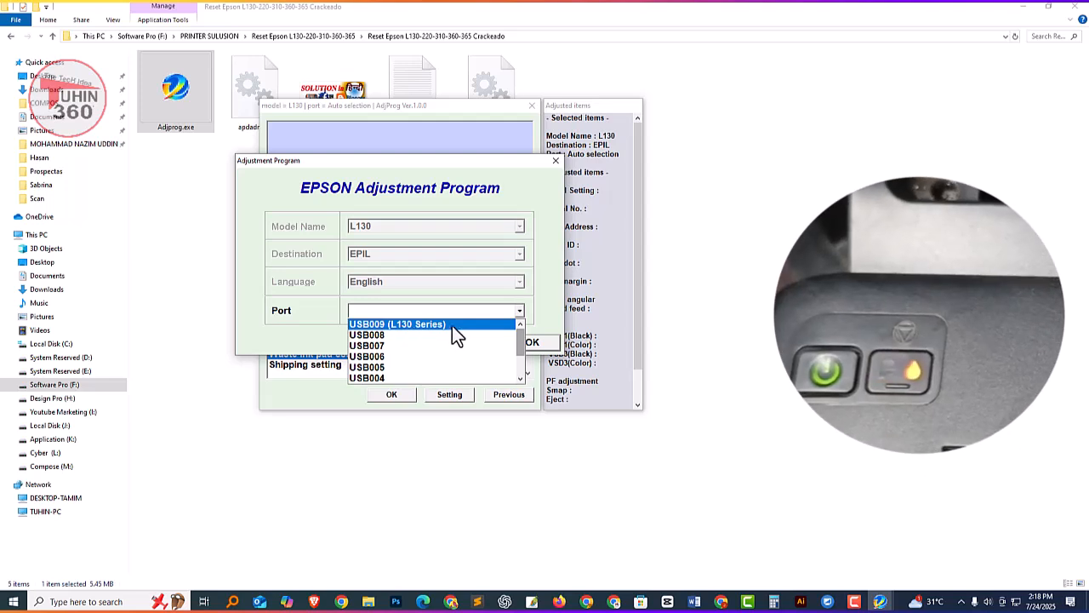
left_click(400, 324)
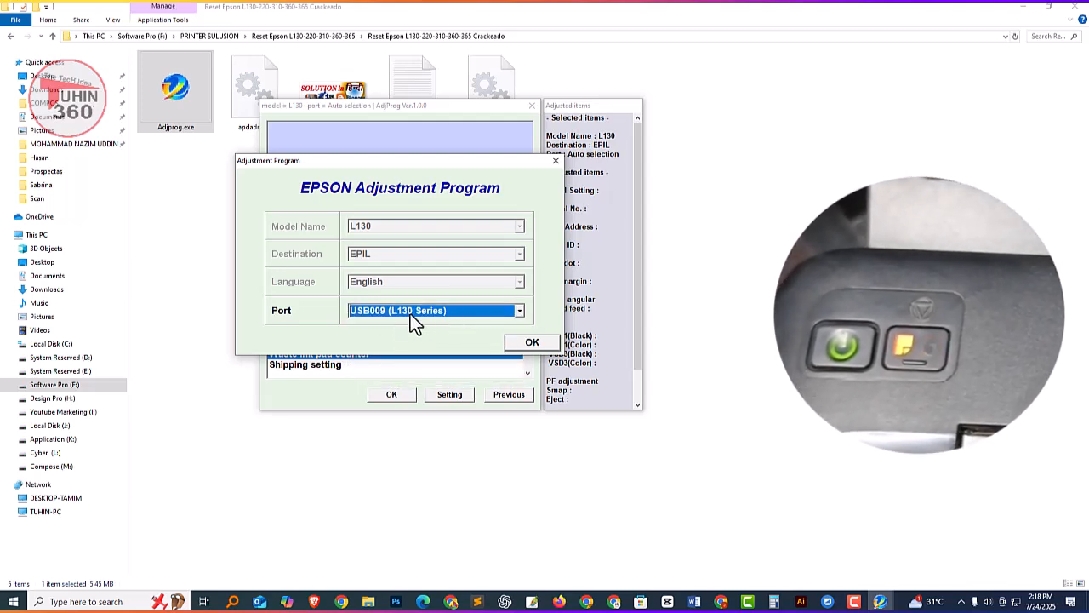
left_click(532, 343)
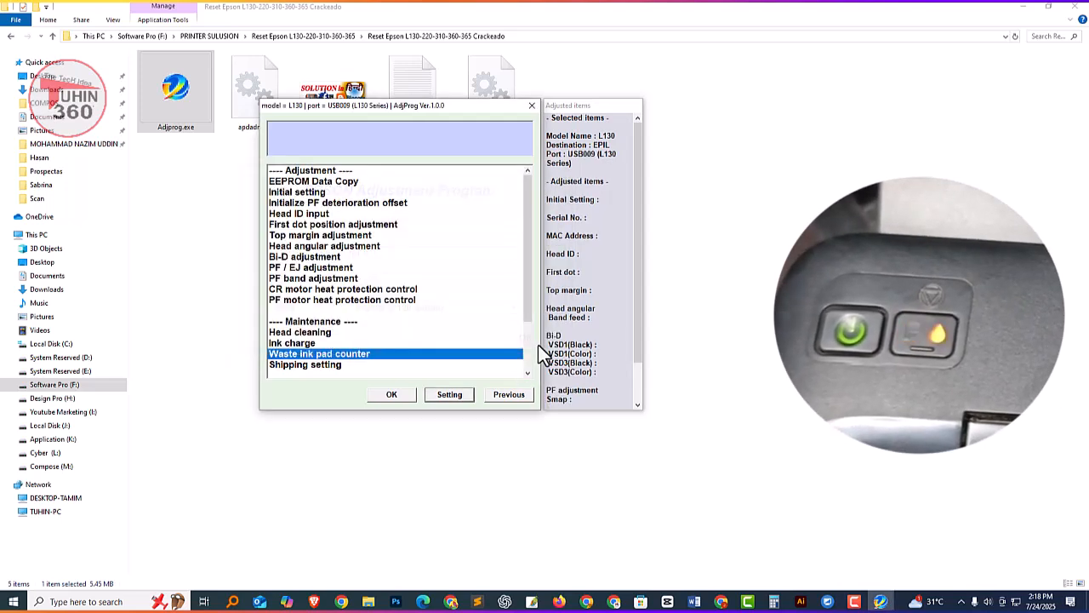
Open the Waste ink pad counter function and check the current main pad counter value.
left_click(398, 395)
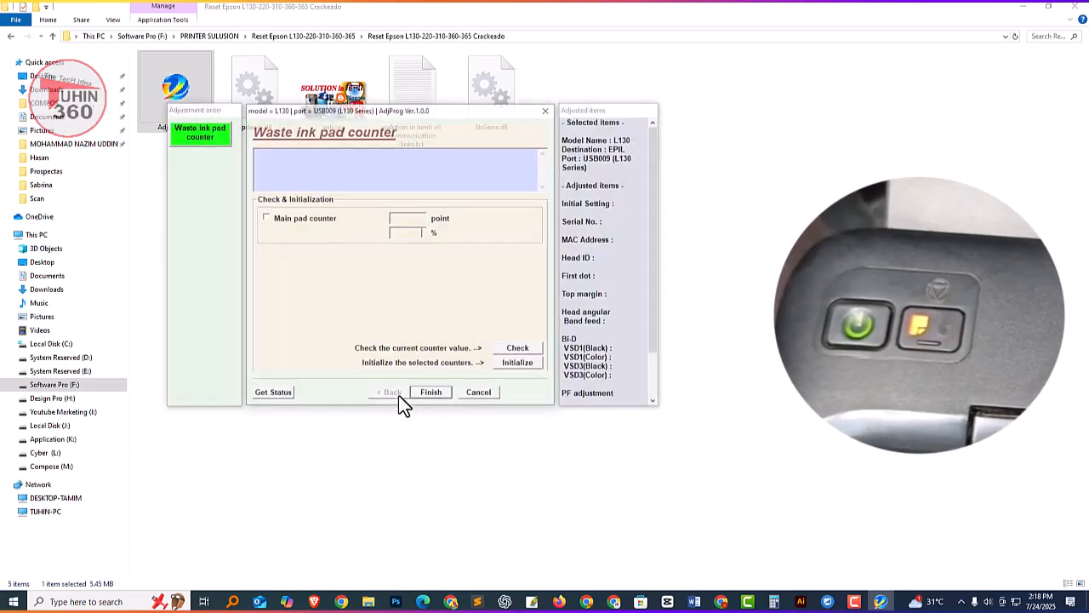
left_click_drag(416, 109, 413, 105)
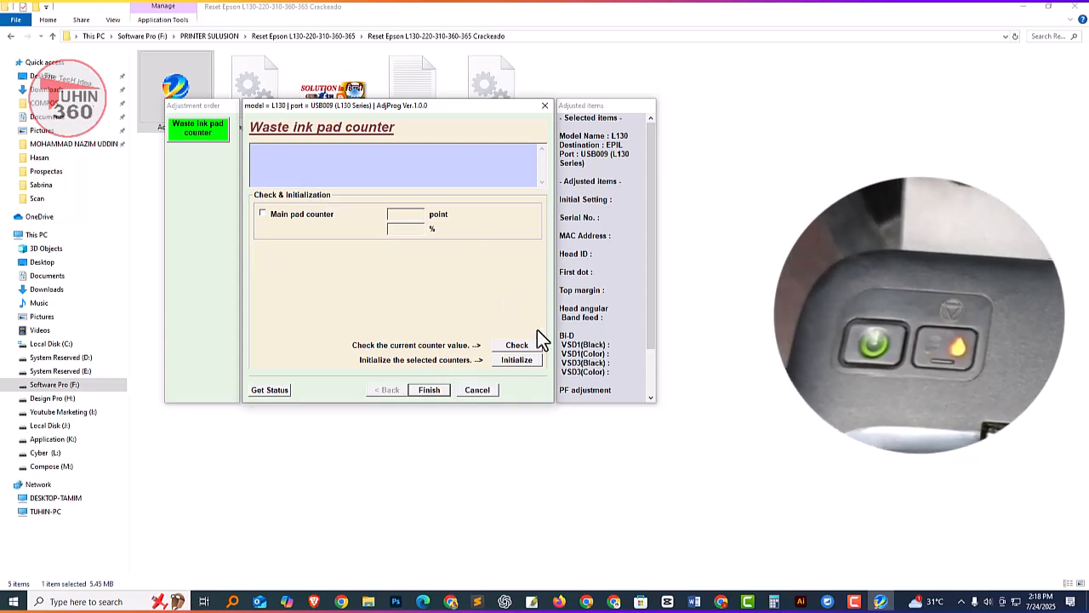
left_click(518, 347)
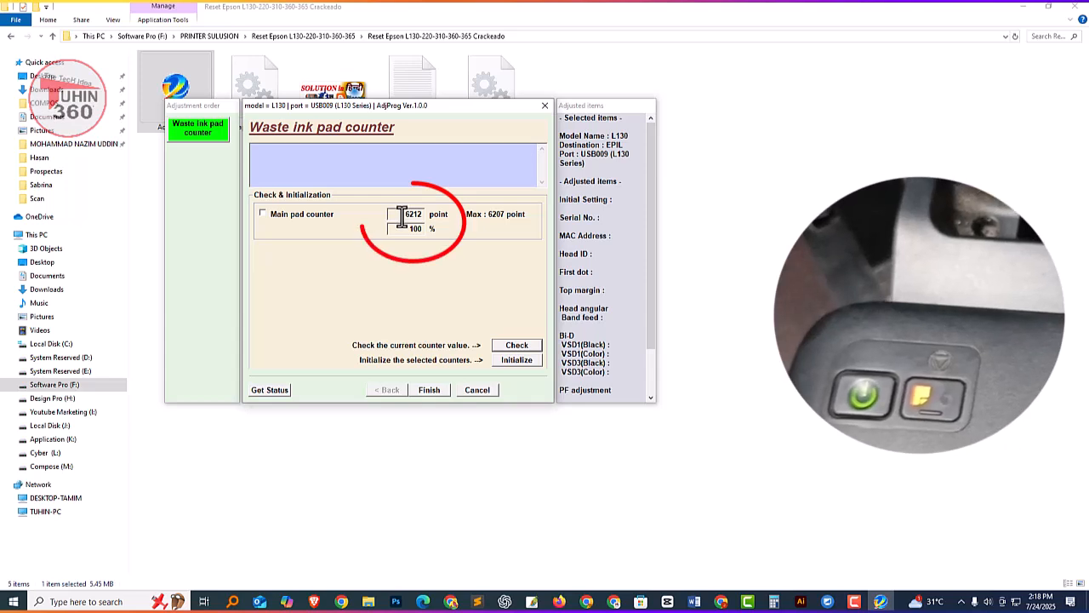
Select the main pad counter and initialize it, confirming the counter initialization.
left_click_drag(403, 217, 424, 218)
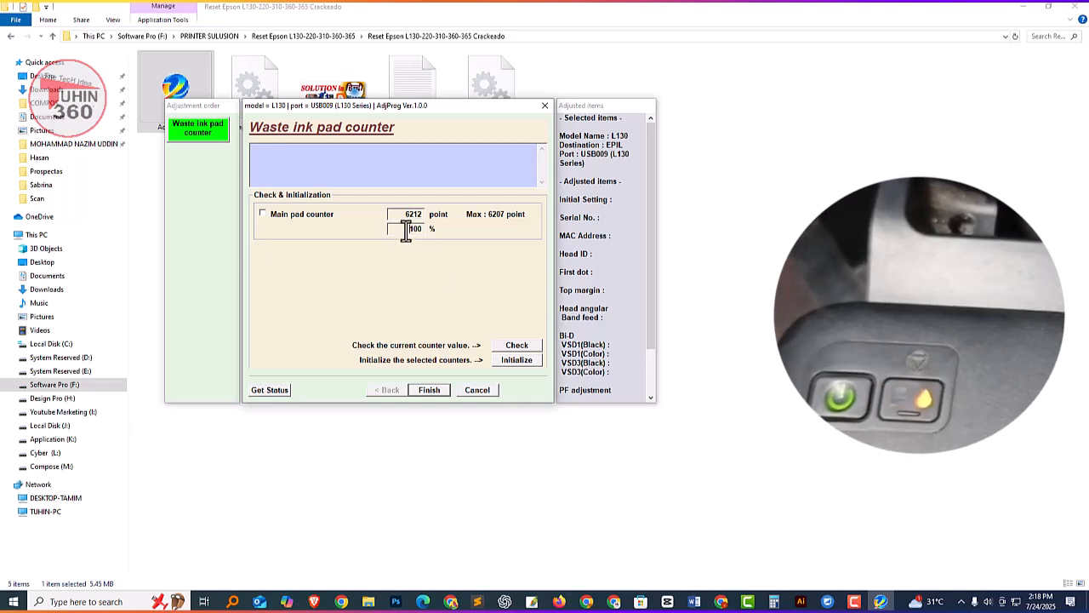
left_click_drag(400, 229, 430, 230)
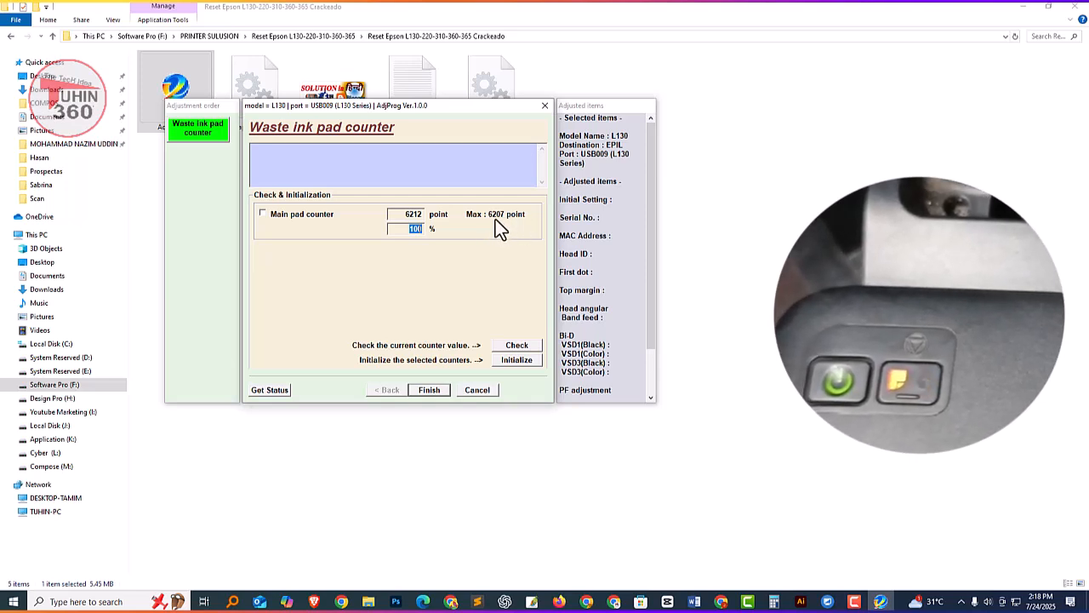
left_click_drag(398, 214, 422, 213)
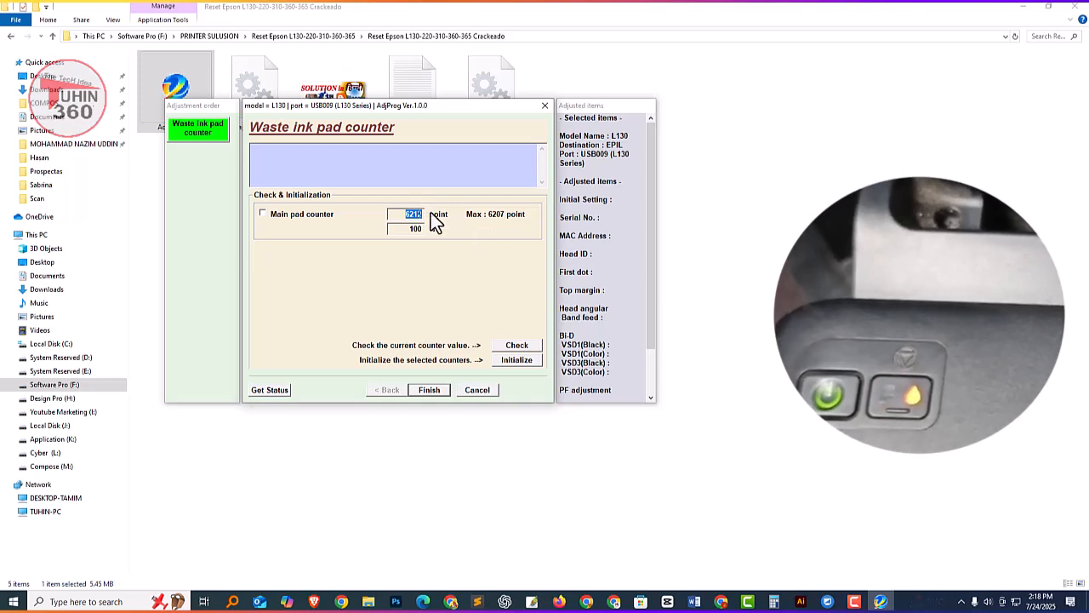
left_click(263, 215)
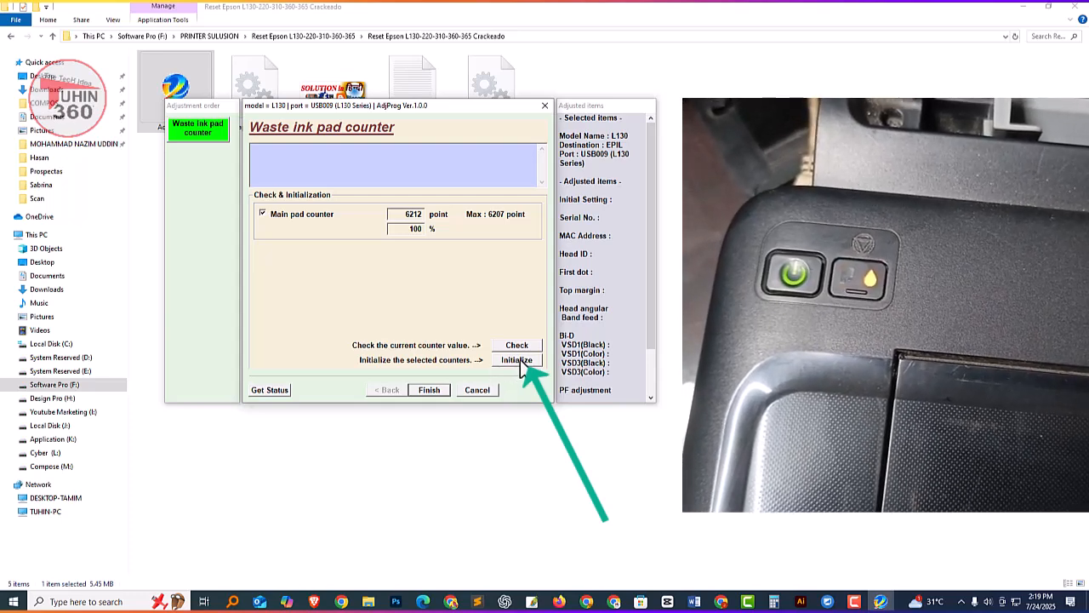
left_click(516, 361)
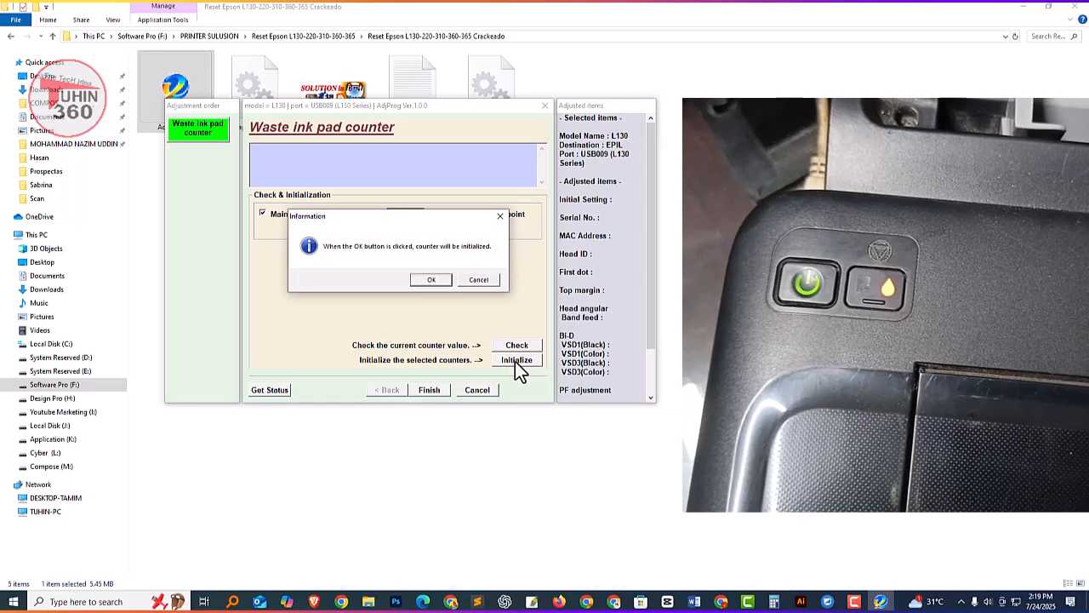
left_click_drag(364, 217, 333, 205)
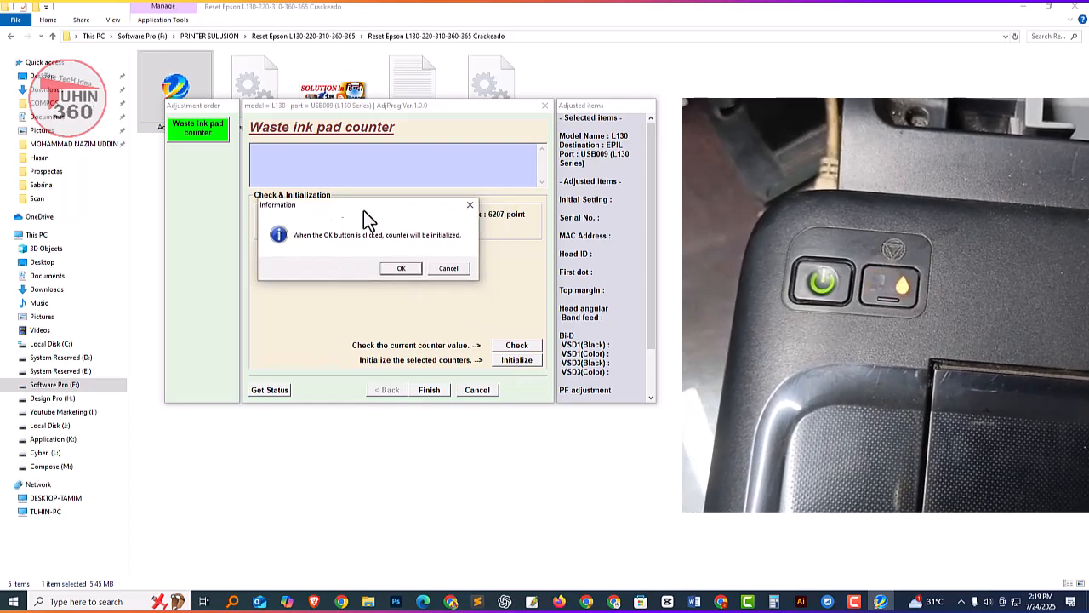
left_click(401, 270)
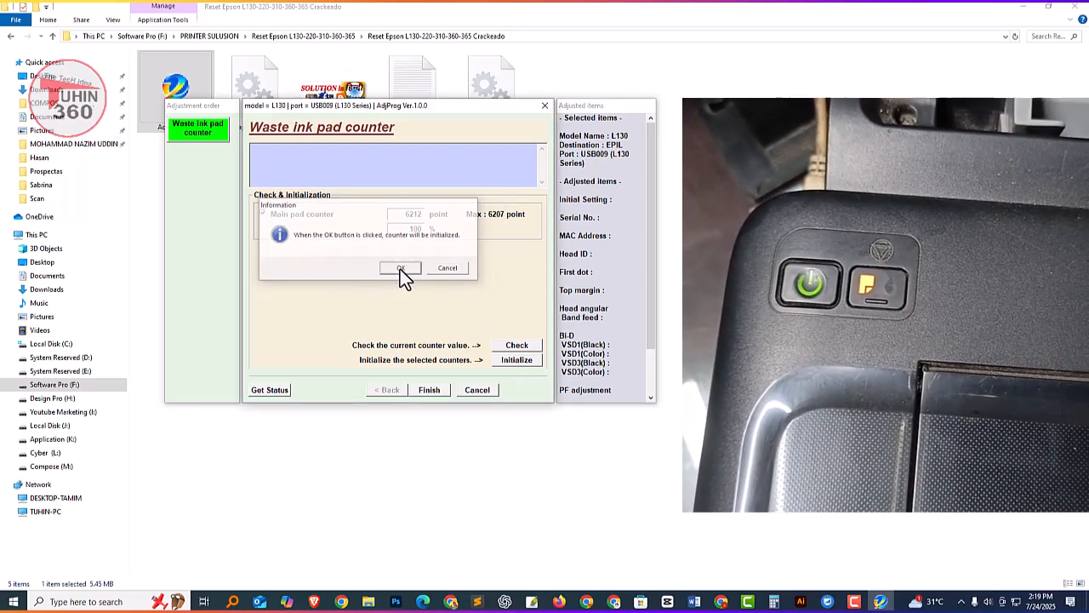
Turn the printer off and on again, acknowledging the power-off and reboot notices to complete the counter reset.
left_click_drag(398, 218, 382, 216)
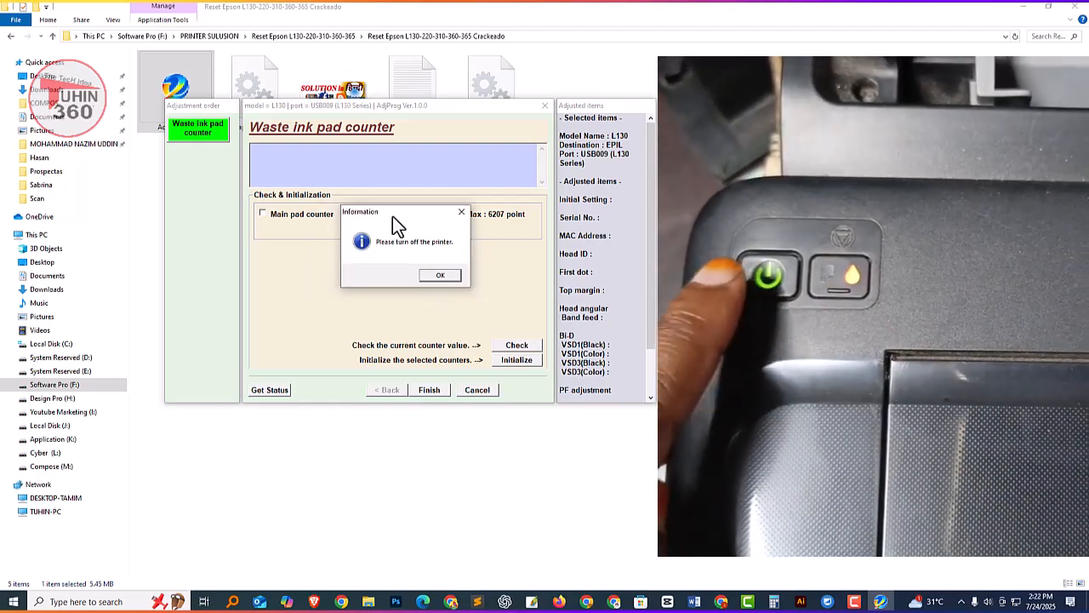
left_click_drag(392, 216, 396, 209)
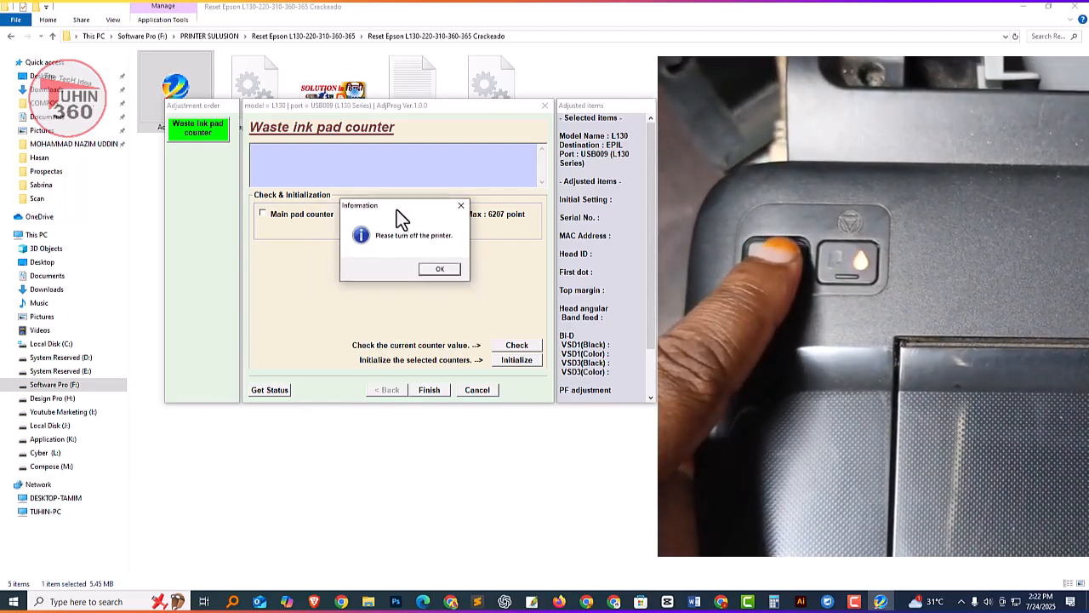
left_click(435, 270)
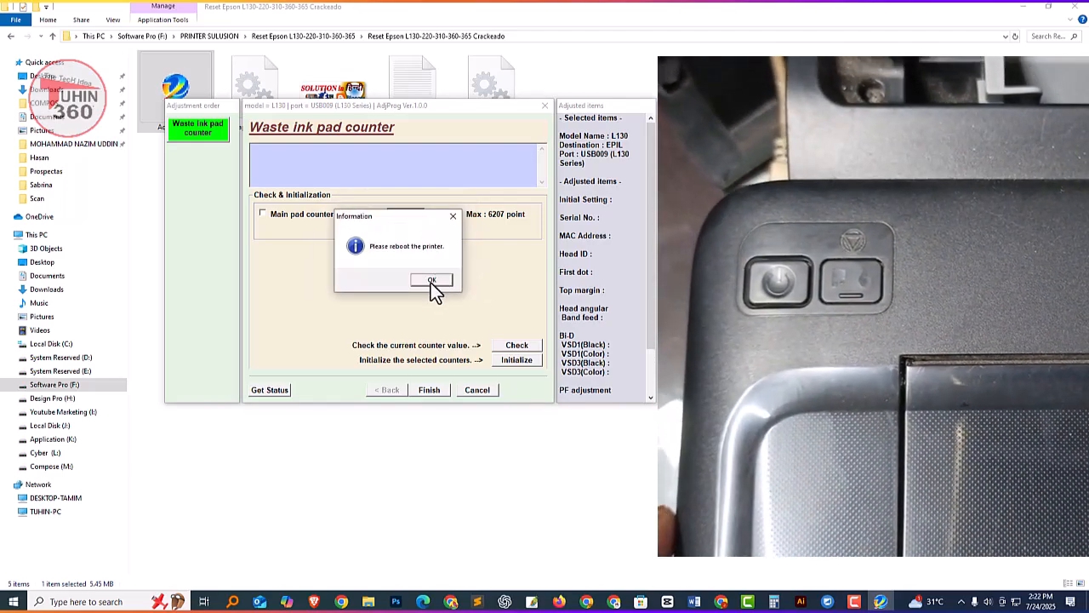
left_click(432, 279)
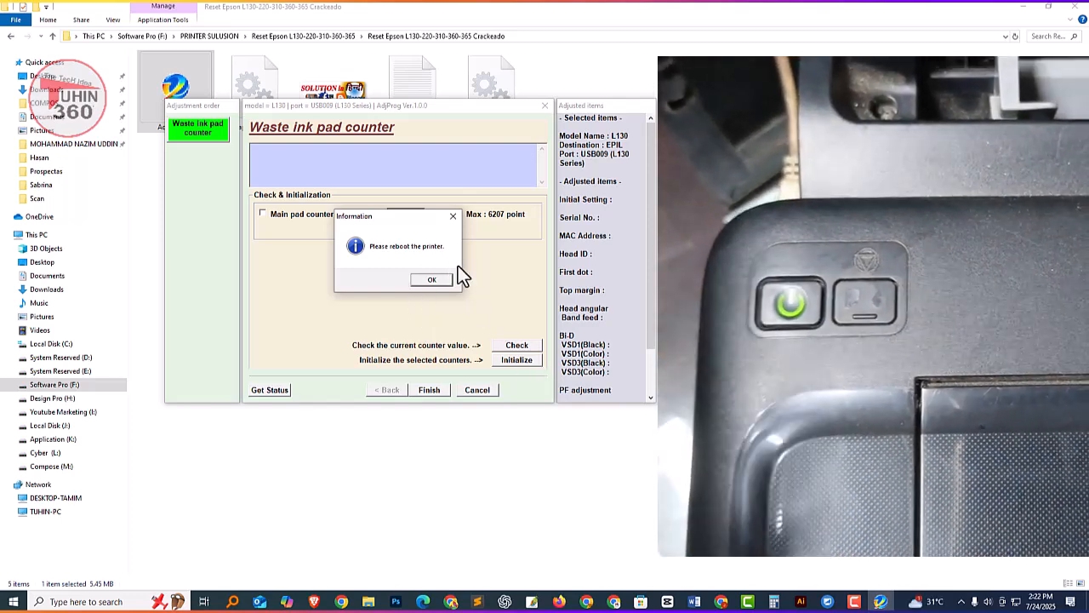
left_click(431, 280)
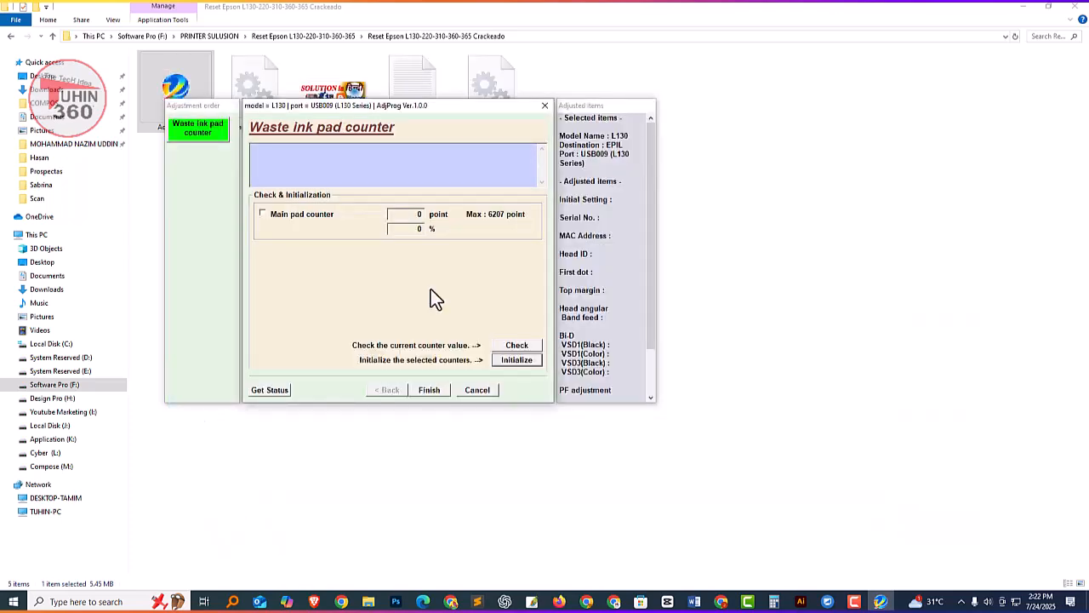
Finish the waste ink pad counter adjustment and close the adjustment program.
left_click(429, 390)
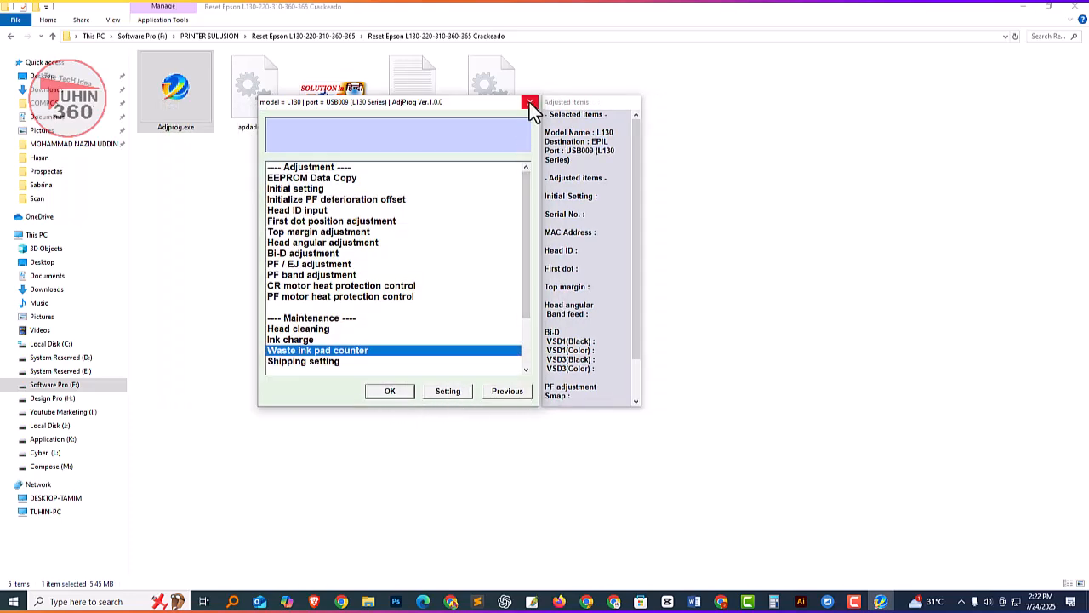
left_click(529, 102)
left_click(402, 371)
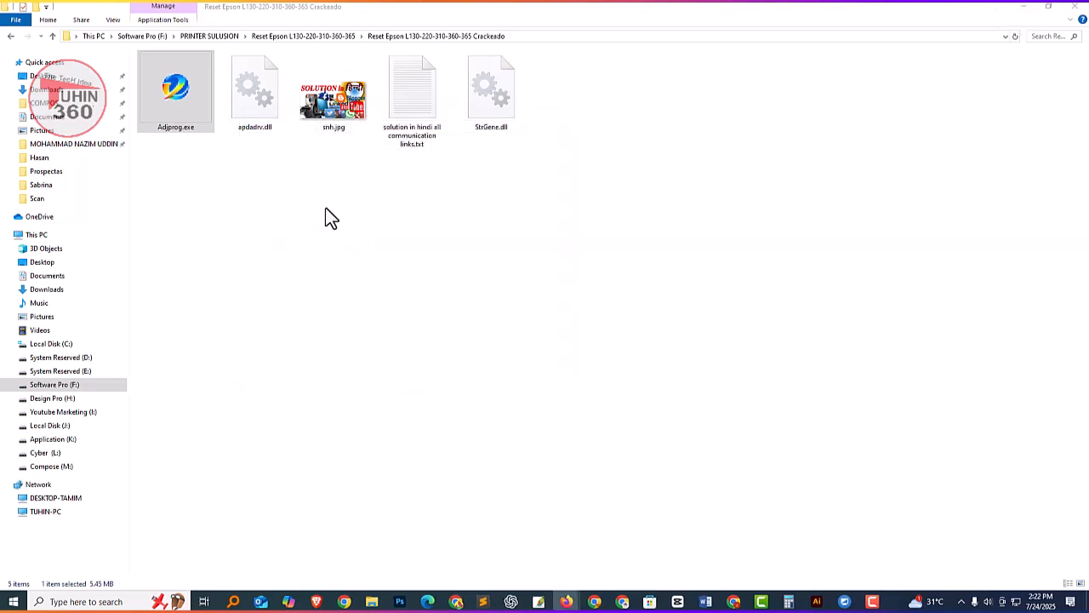
left_click(371, 346)
key("alt+Up")
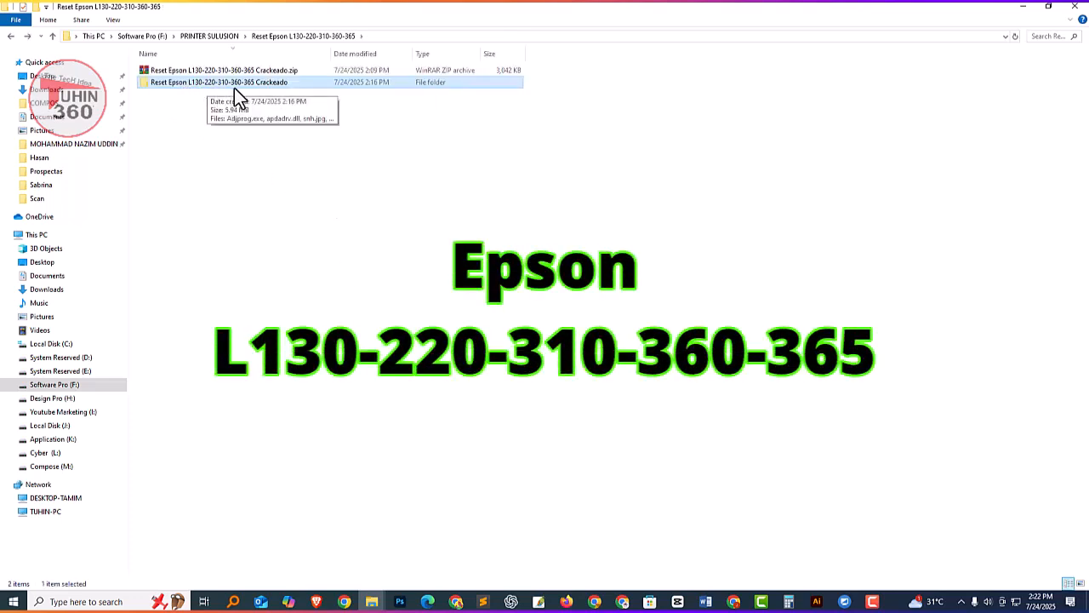
left_click(352, 215)
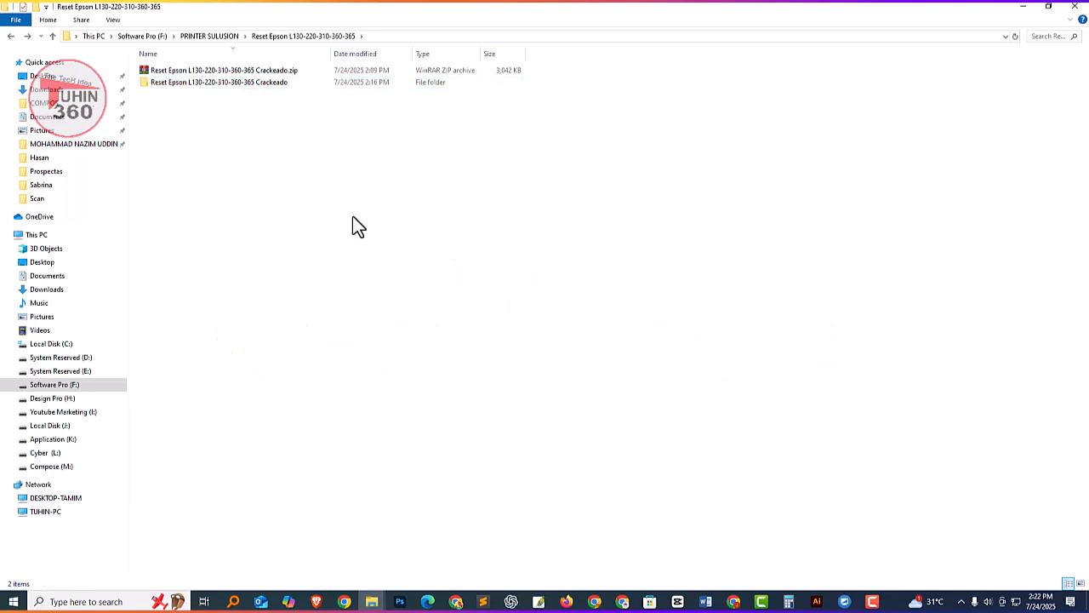